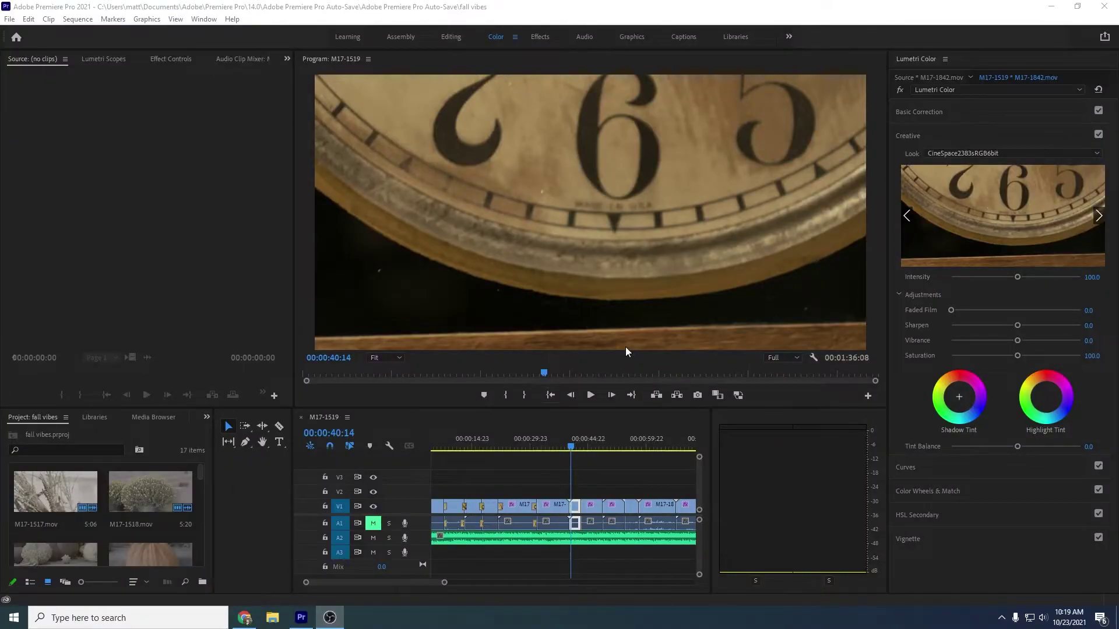
# Step: Start playback of the fall vibes sequence from 00:00:40:14 in the Program Monitor
pyautogui.click(595, 396)
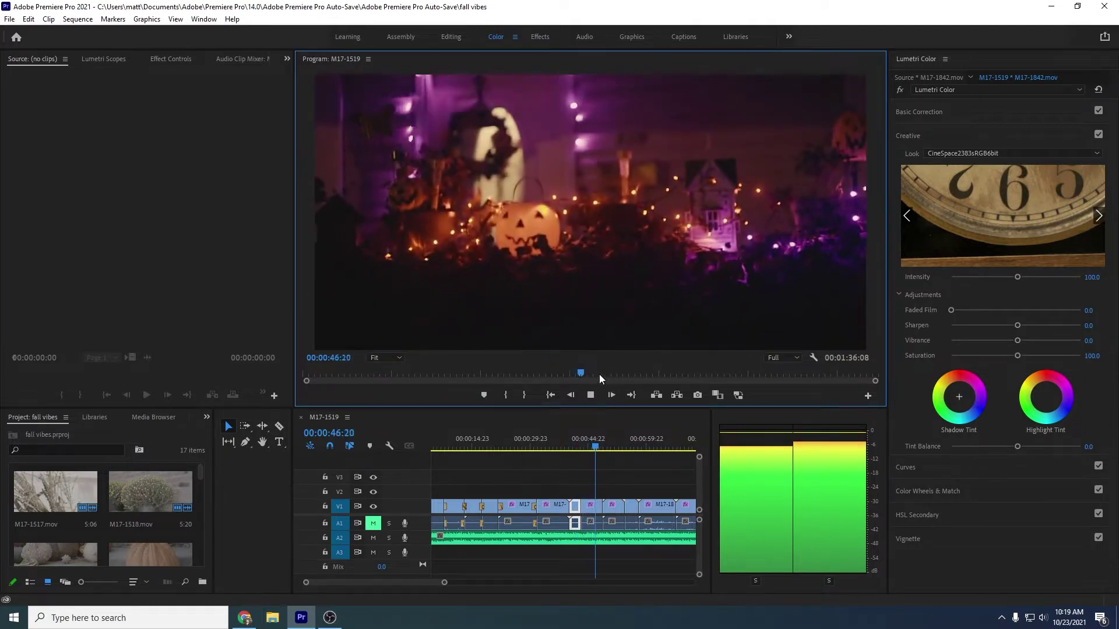
# Step: Stop playback at 00:00:47:09 on the Halloween pumpkin shot
pyautogui.press('space')
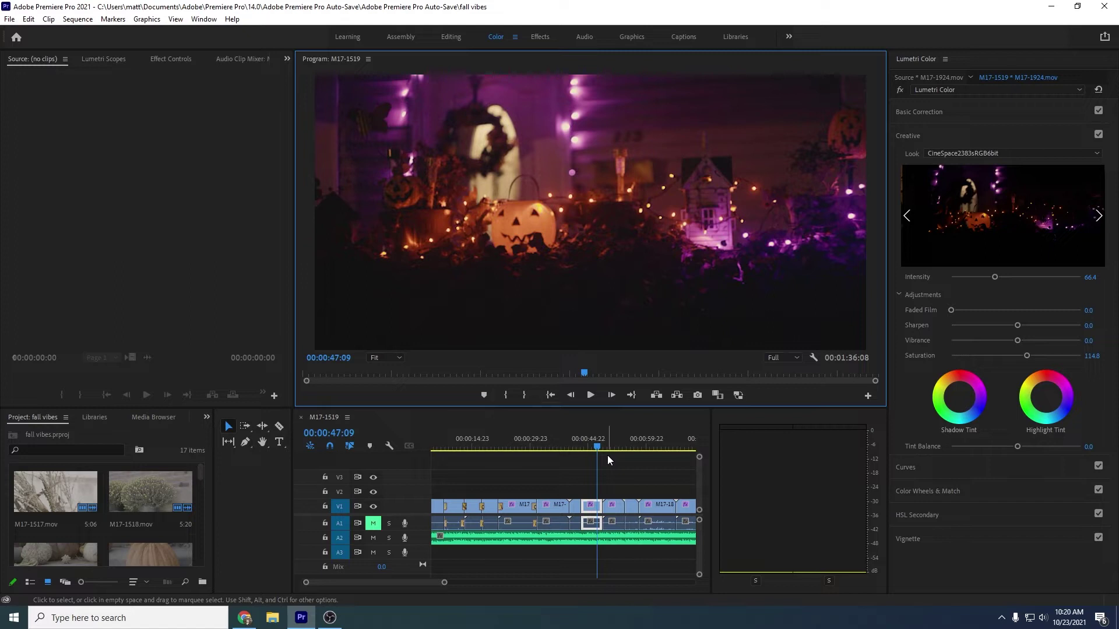
pyautogui.scroll(-2, 607, 456)
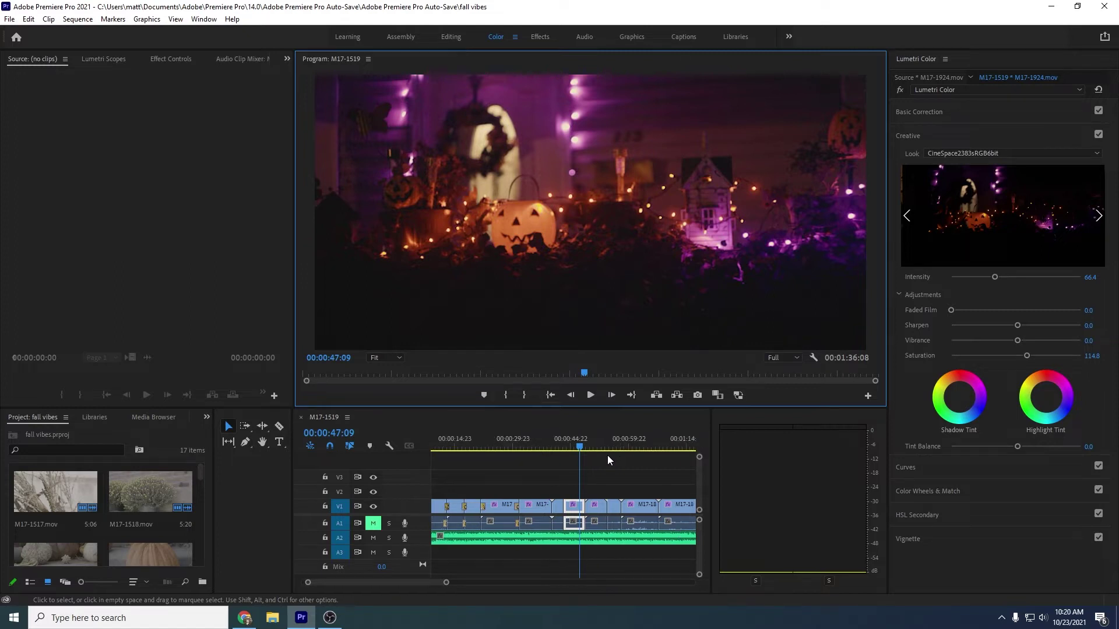
# Step: Resume playback from 00:00:47:09 toward the night campfire shot
pyautogui.click(592, 394)
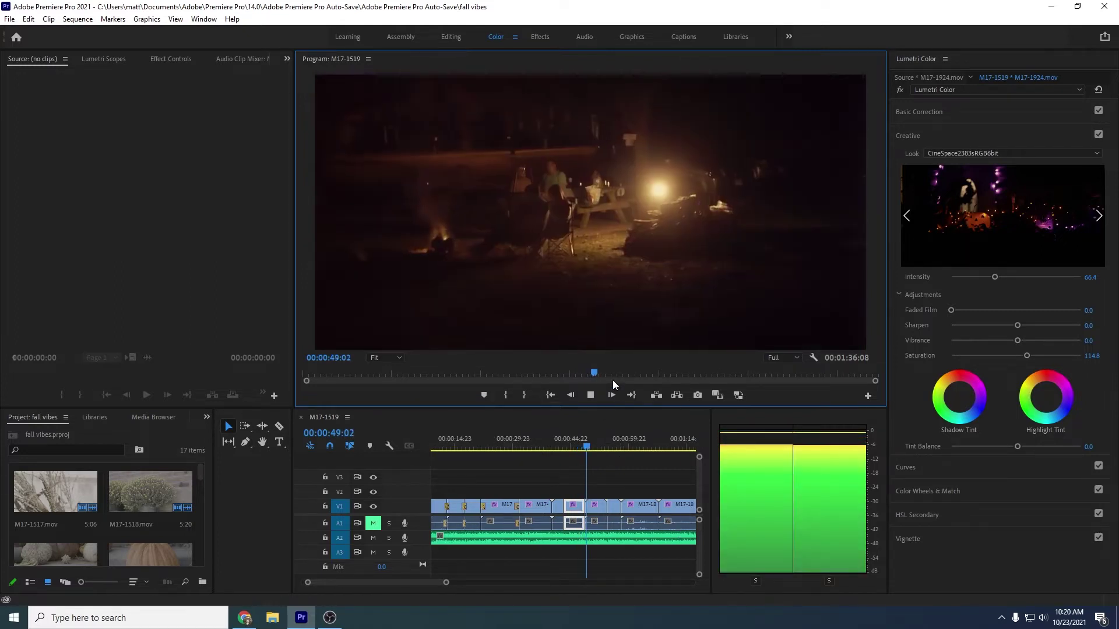